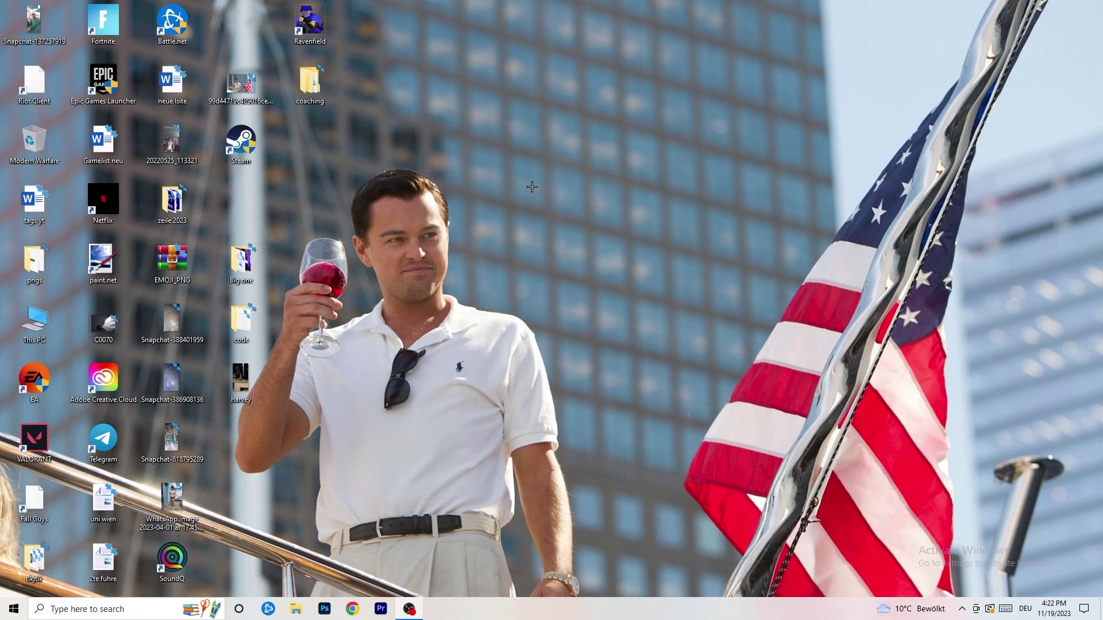
Open Task Manager full screen and view the Ethernet performance graph showing 0 Kbps.
{"action": "left_click_drag", "start_coordinate": [553, 616], "coordinate": [565, 580]}
{"action": "right_click", "coordinate": [532, 616]}
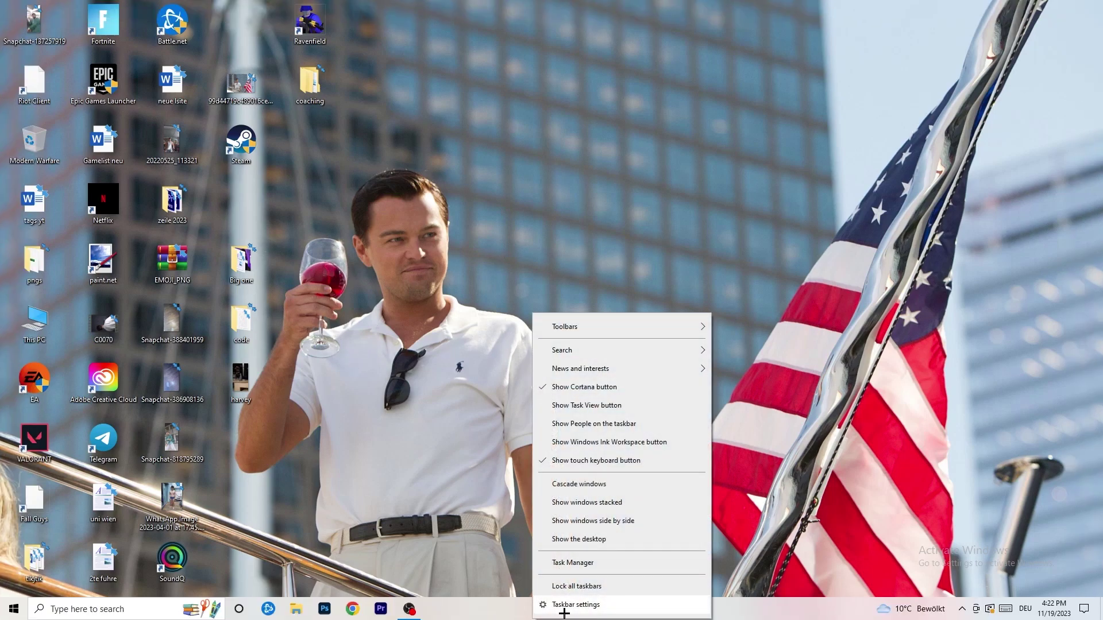
{"action": "left_click", "coordinate": [574, 563]}
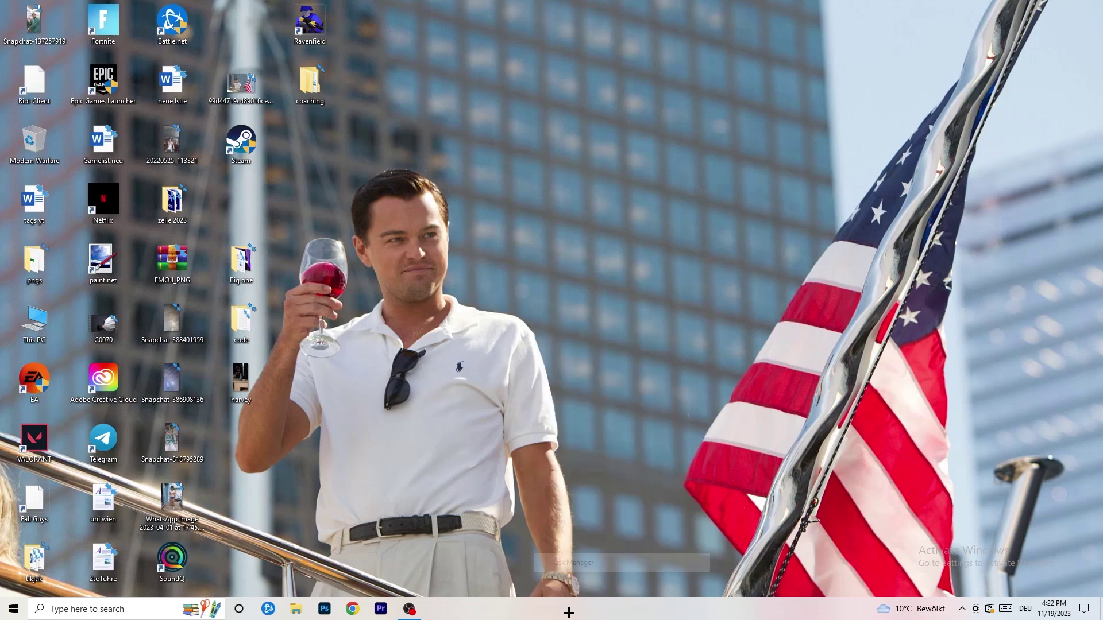
{"action": "left_click_drag", "start_coordinate": [640, 40], "coordinate": [381, 0]}
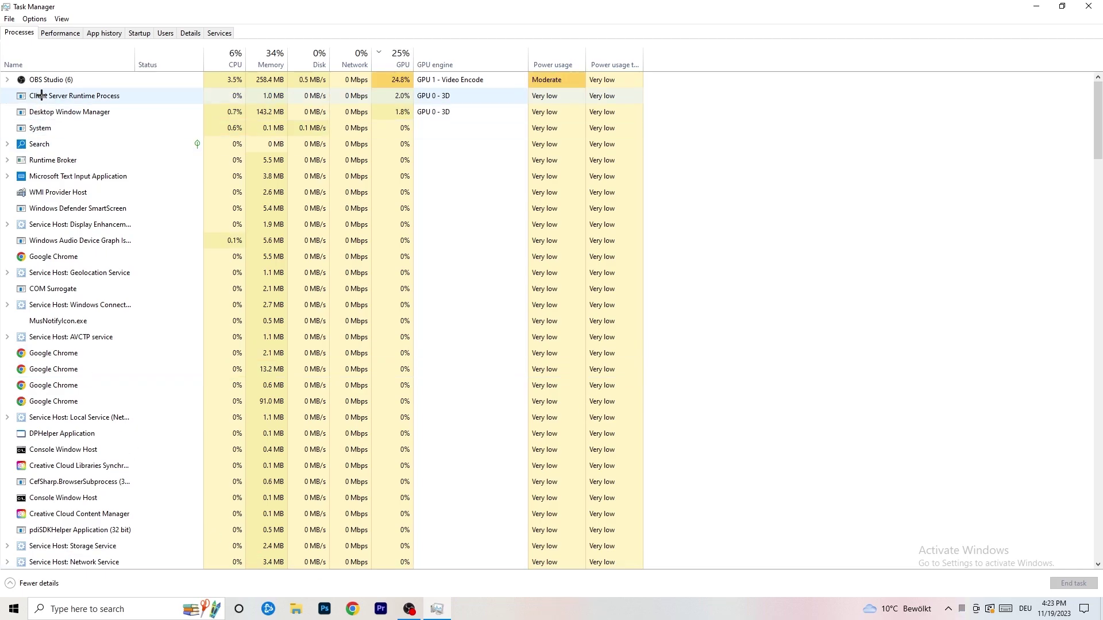
{"action": "left_click", "coordinate": [59, 33]}
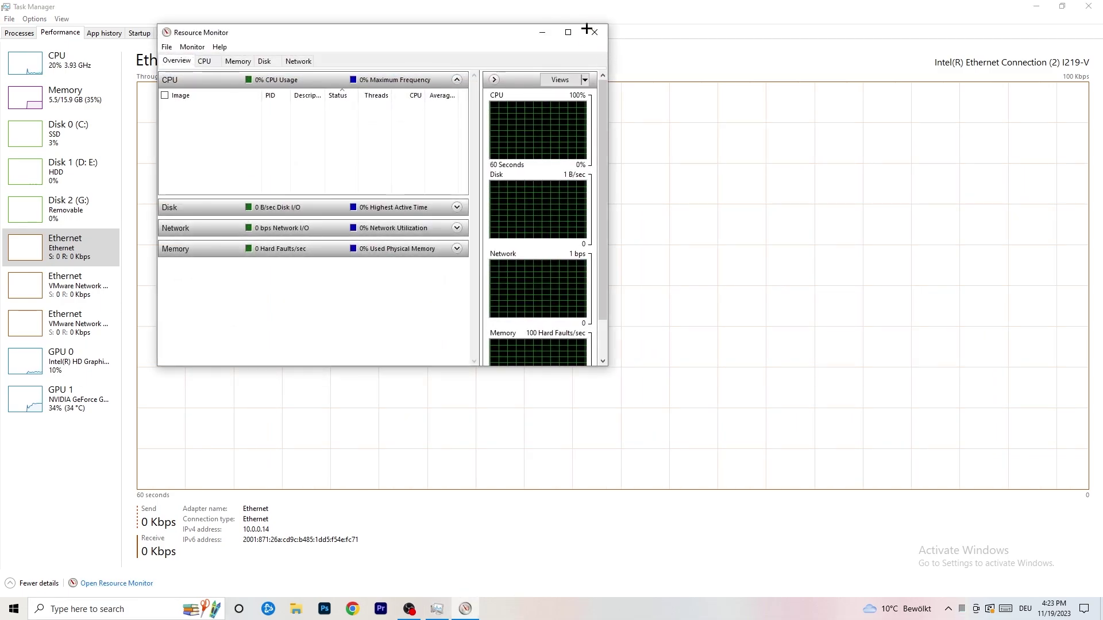
Open Resource Monitor maximized and browse its Overview, checking conhost.exe's actions without ending it.
{"action": "left_click", "coordinate": [588, 29]}
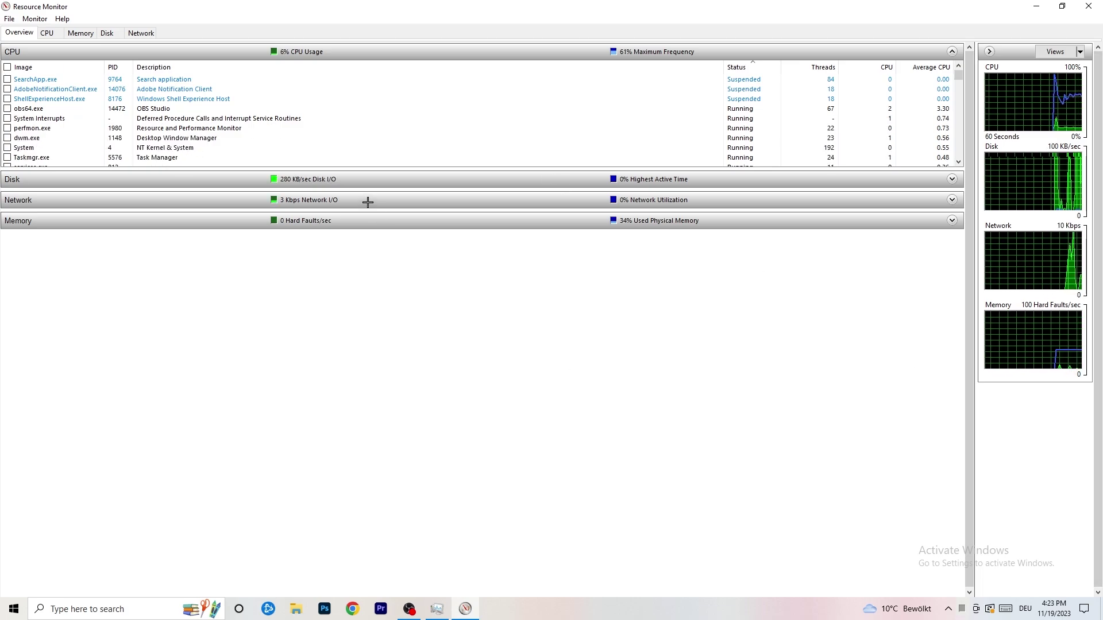
{"action": "scroll", "coordinate": [325, 118], "scroll_direction": "down", "scroll_amount": 10}
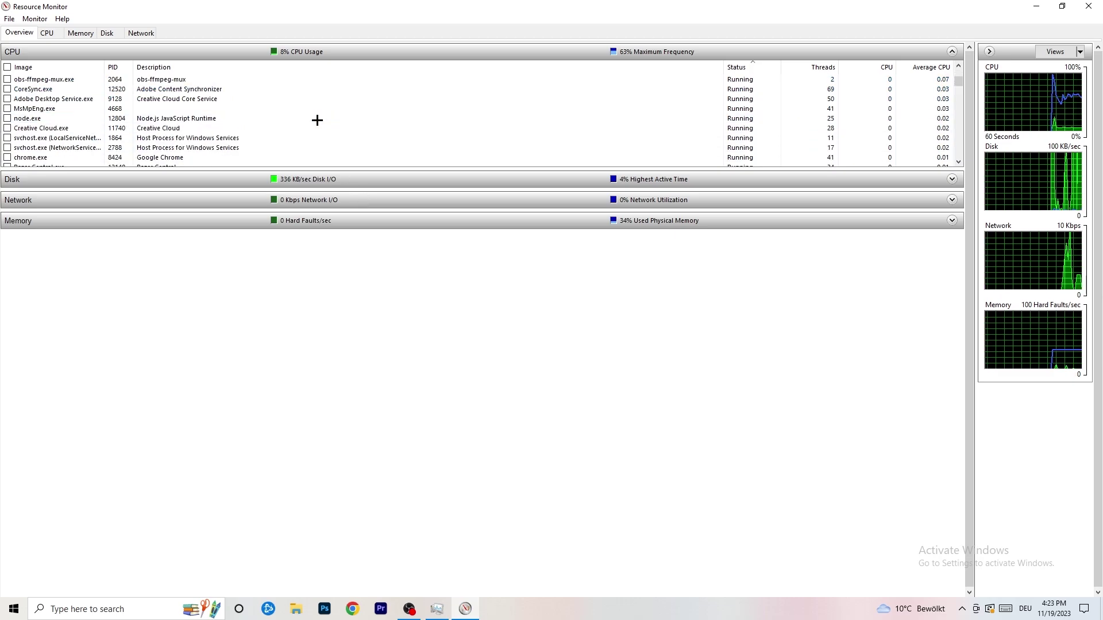
{"action": "scroll", "coordinate": [414, 125], "scroll_direction": "up", "scroll_amount": 10}
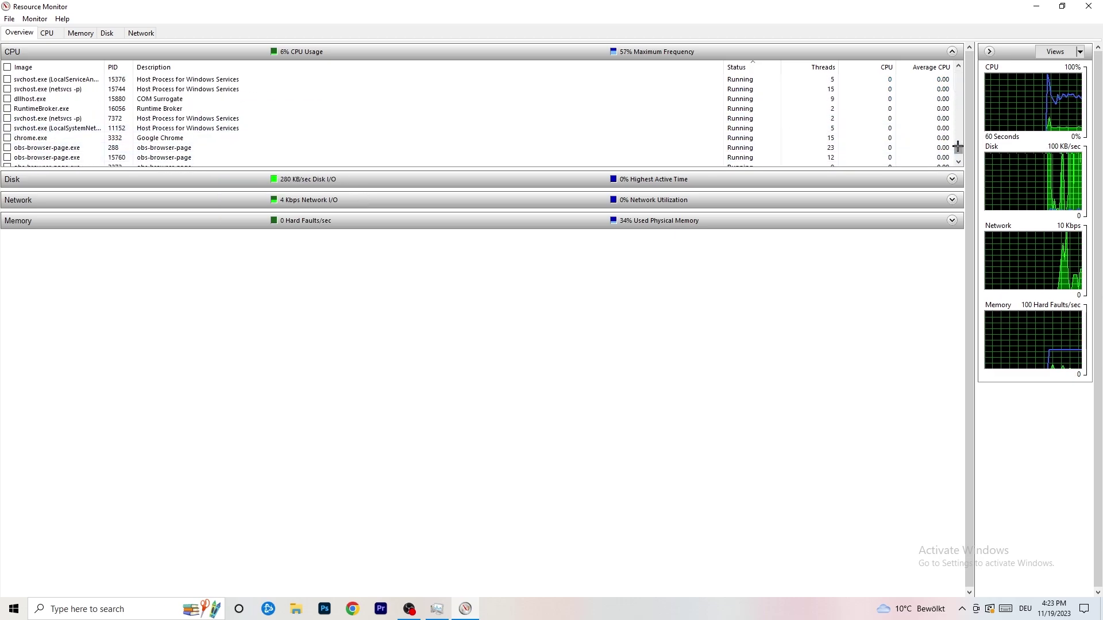
{"action": "left_click_drag", "start_coordinate": [952, 119], "coordinate": [950, 45]}
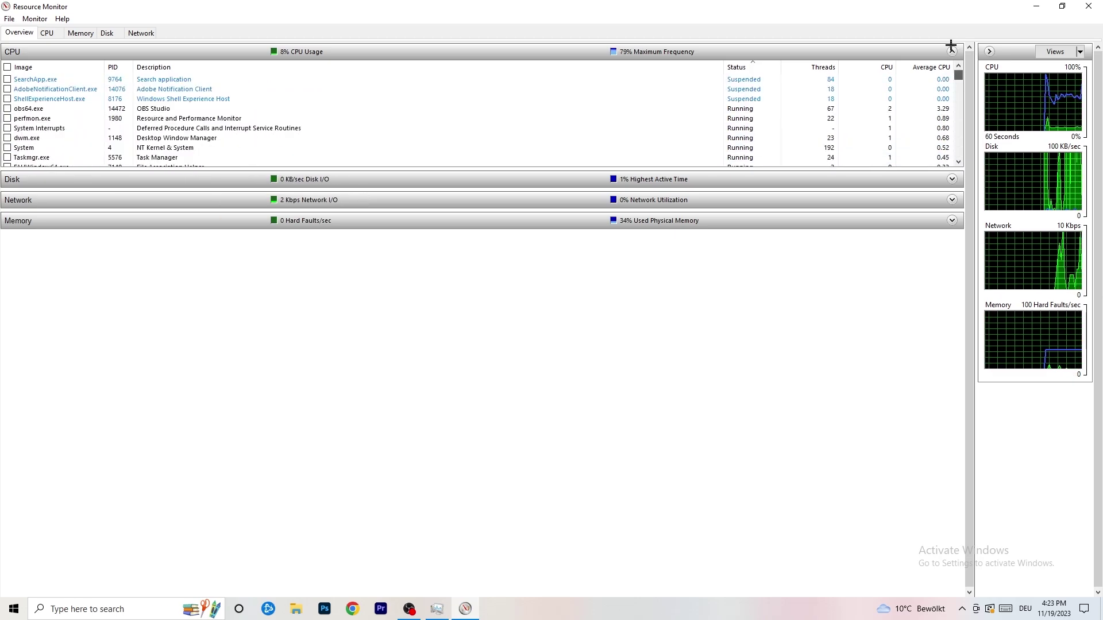
{"action": "left_click_drag", "start_coordinate": [960, 91], "coordinate": [714, 141]}
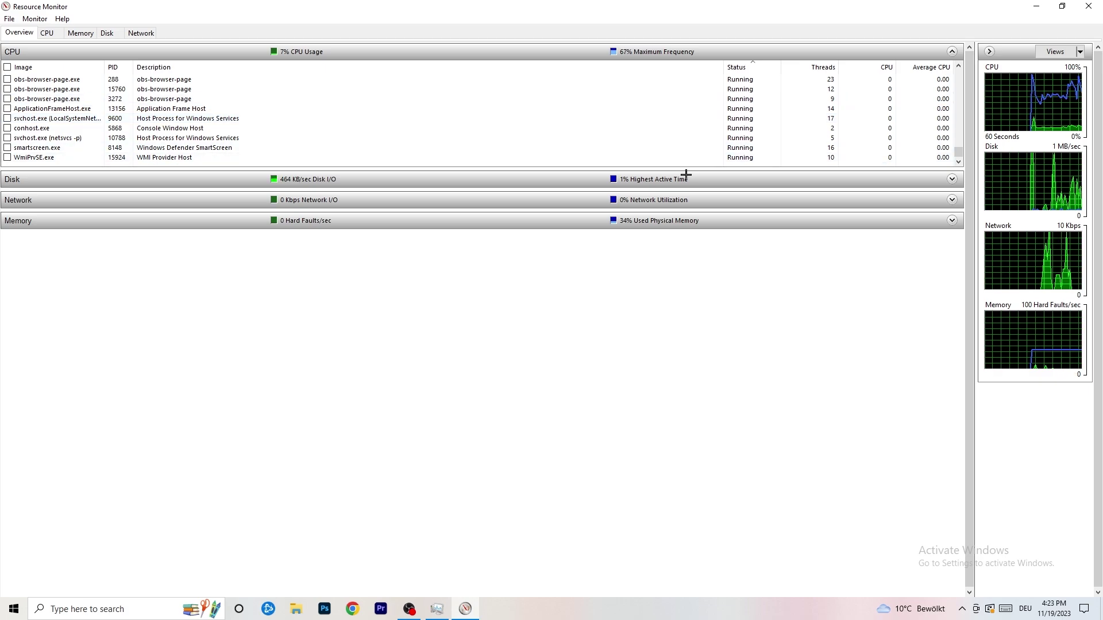
{"action": "right_click", "coordinate": [656, 128]}
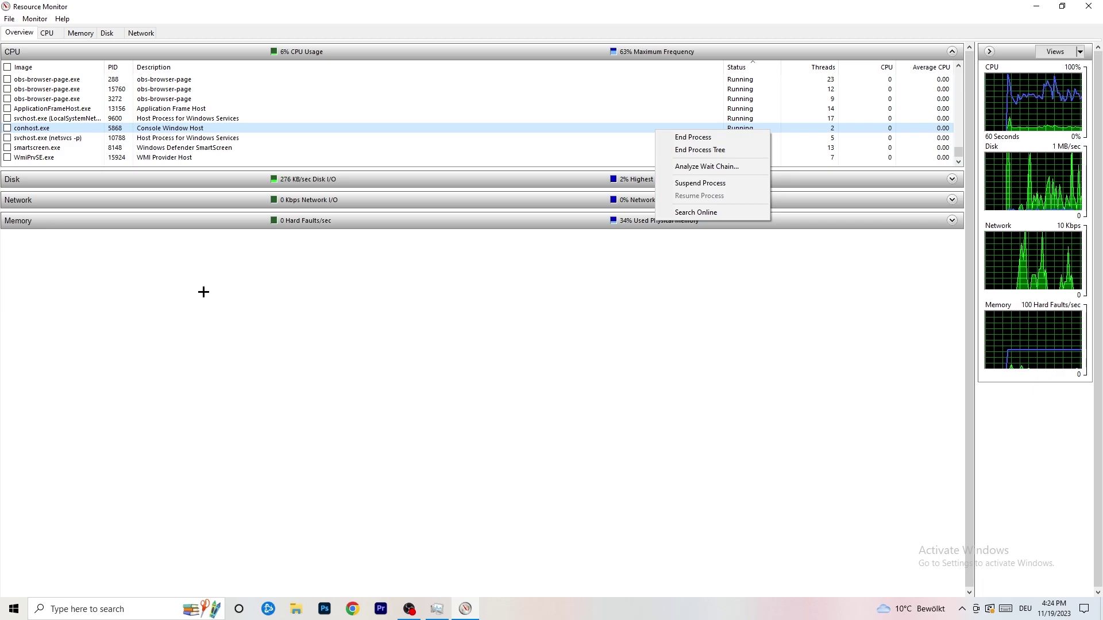
{"action": "left_click", "coordinate": [89, 28]}
Review per-process activity on the Network tab, then close Resource Monitor and Task Manager.
{"action": "left_click", "coordinate": [149, 35]}
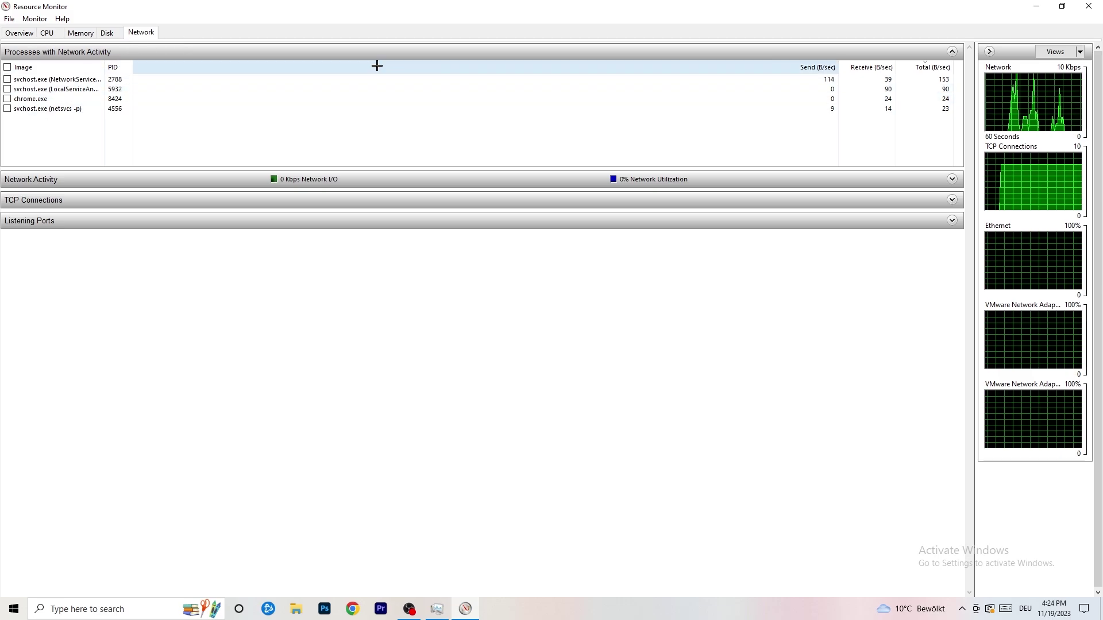
{"action": "left_click", "coordinate": [22, 33]}
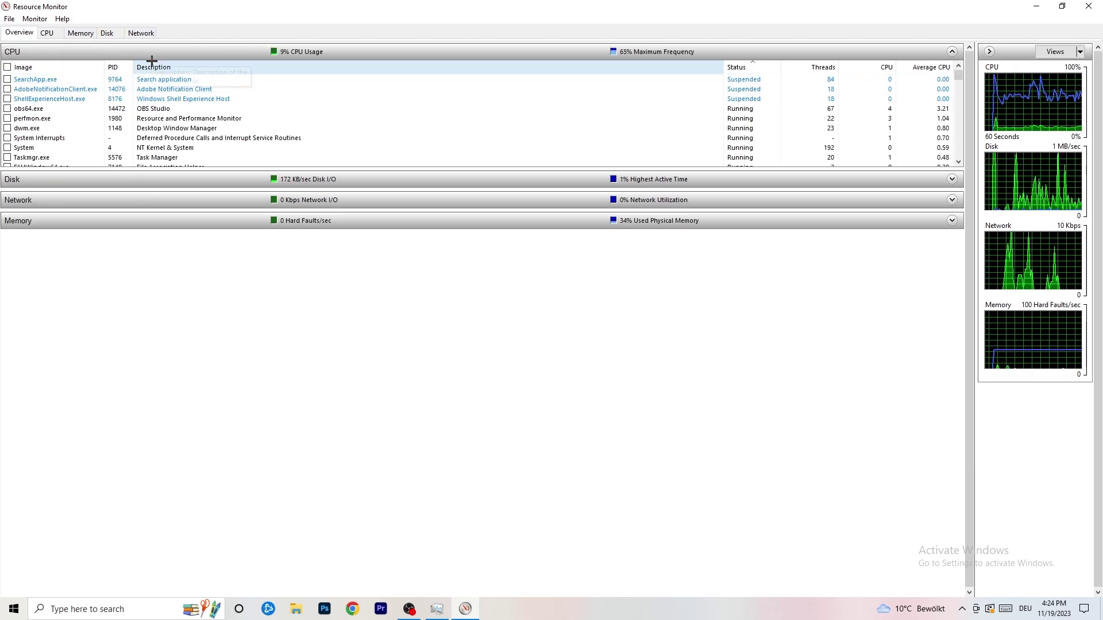
{"action": "left_click", "coordinate": [140, 33]}
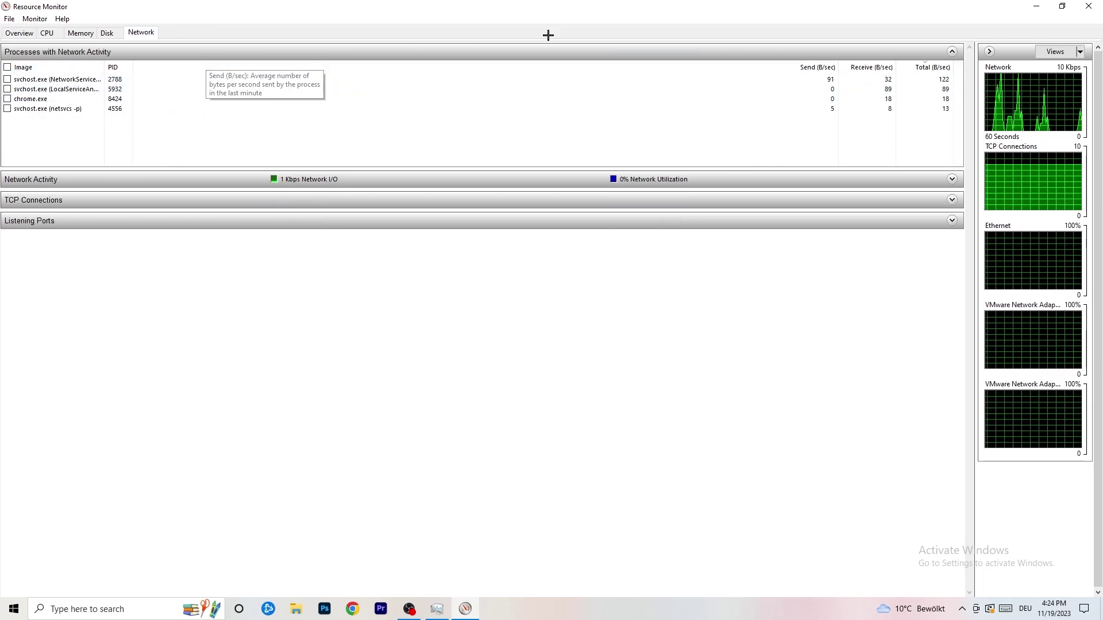
{"action": "left_click", "coordinate": [1088, 6]}
{"action": "left_click", "coordinate": [1087, 6]}
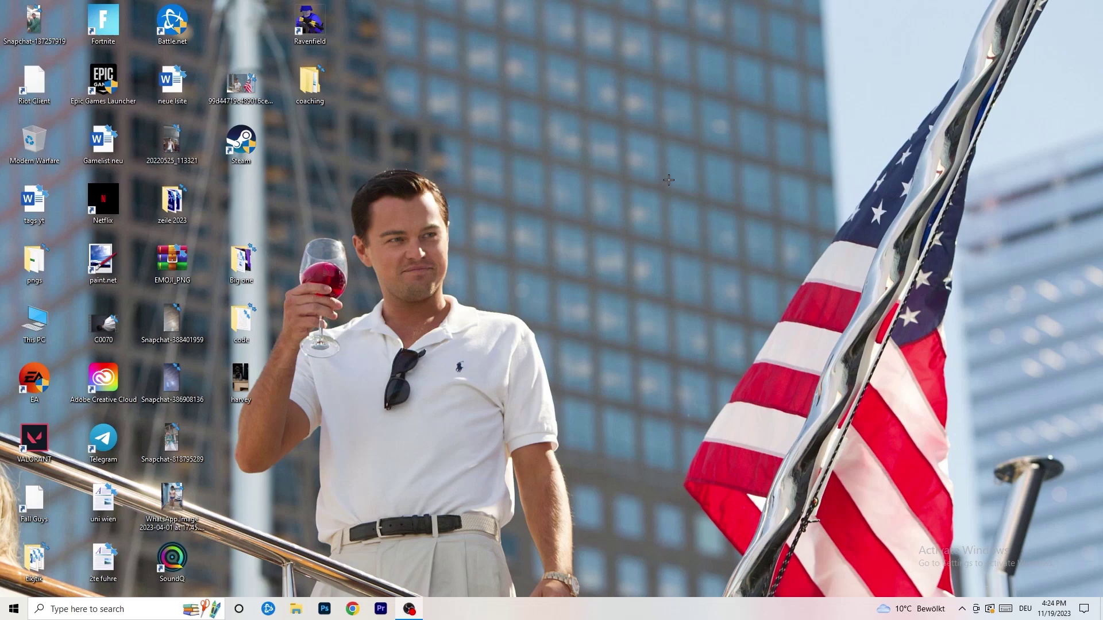
Start the Network & Internet troubleshooter for All network adapters, then close it before it finishes.
{"action": "key", "text": "super"}
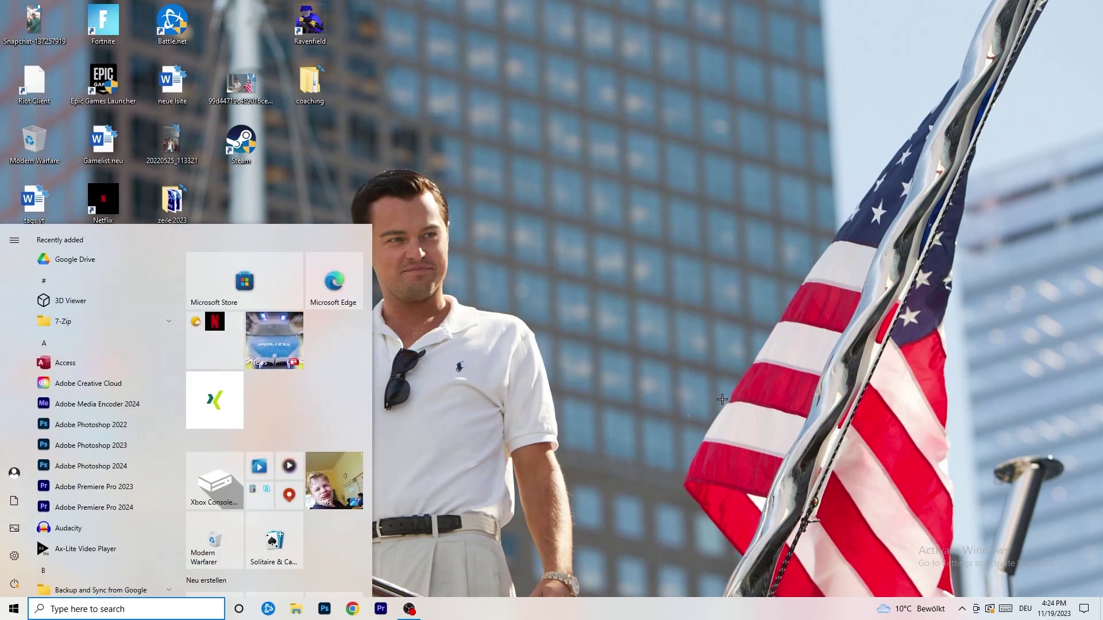
{"action": "left_click", "coordinate": [14, 556]}
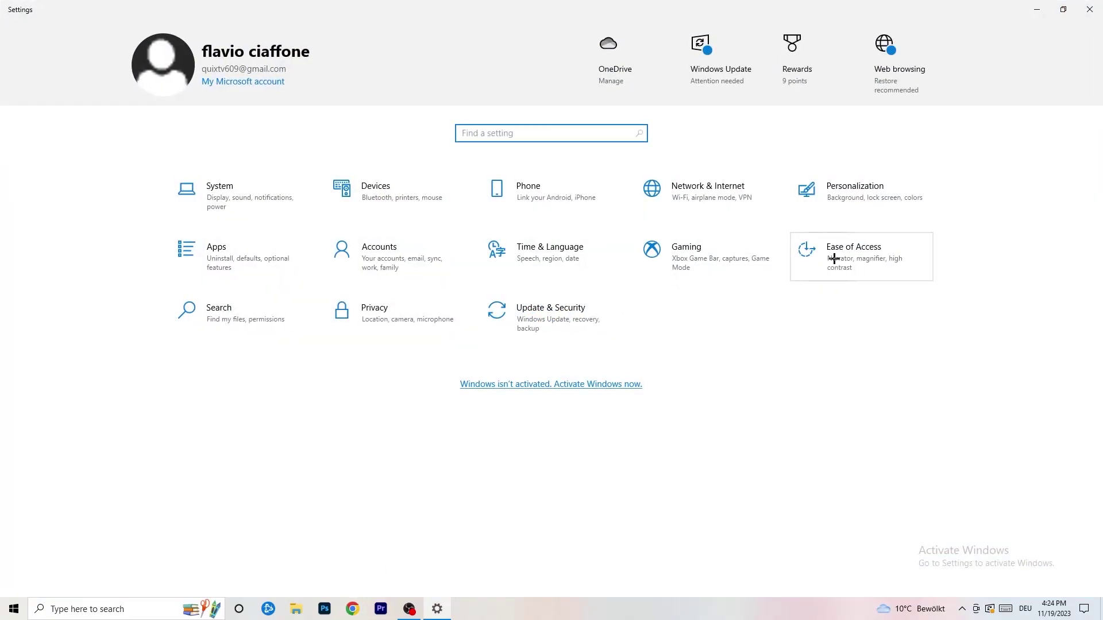
{"action": "left_click", "coordinate": [730, 193]}
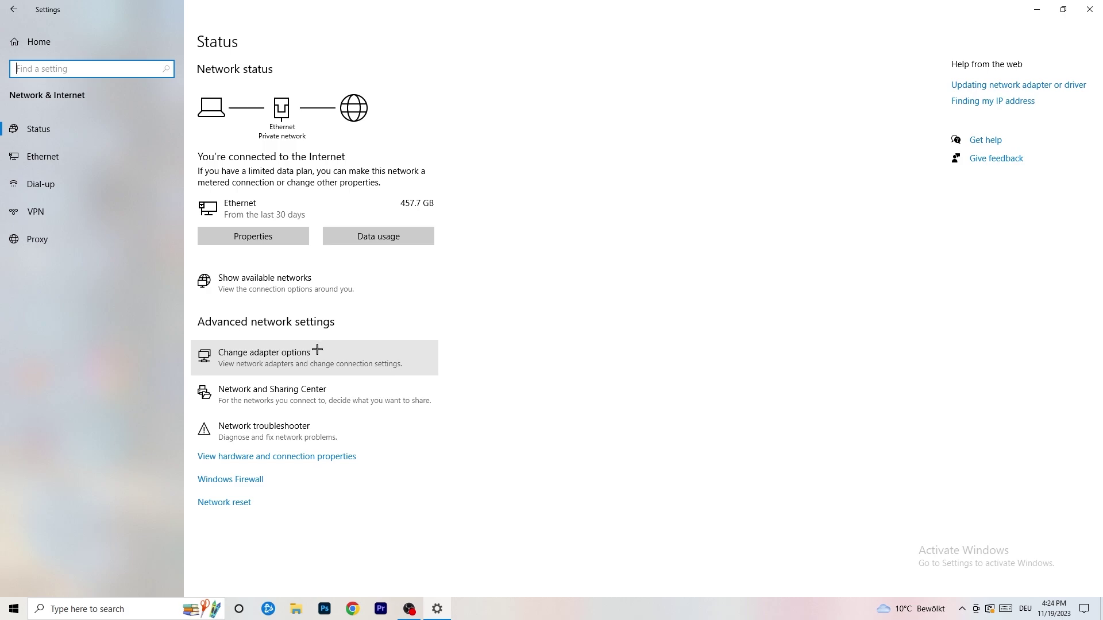
{"action": "left_click", "coordinate": [287, 437]}
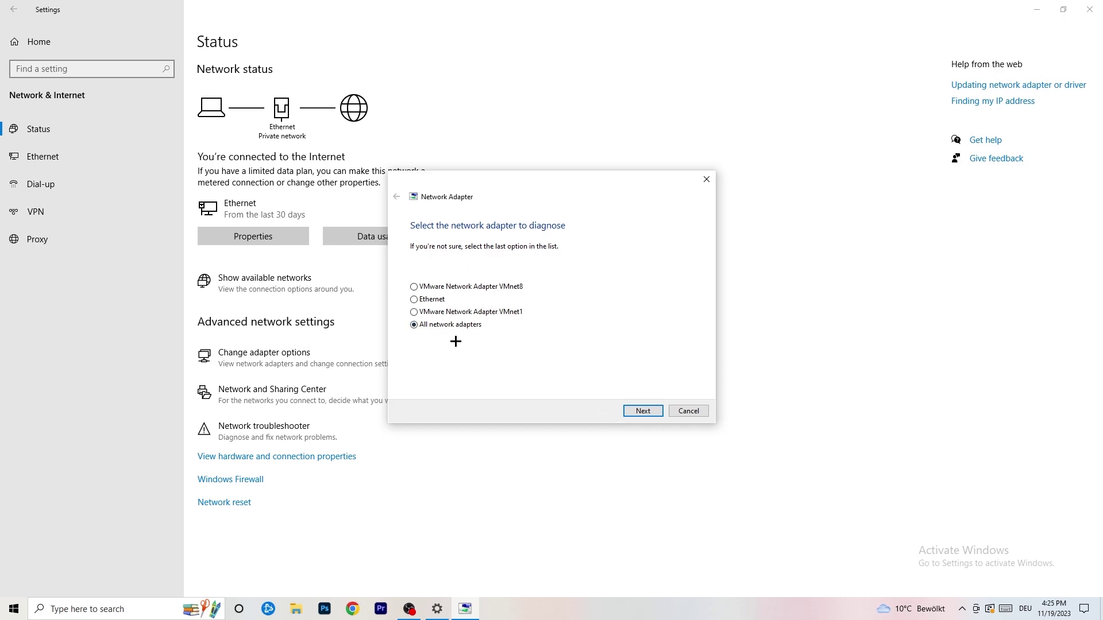
{"action": "left_click", "coordinate": [637, 412]}
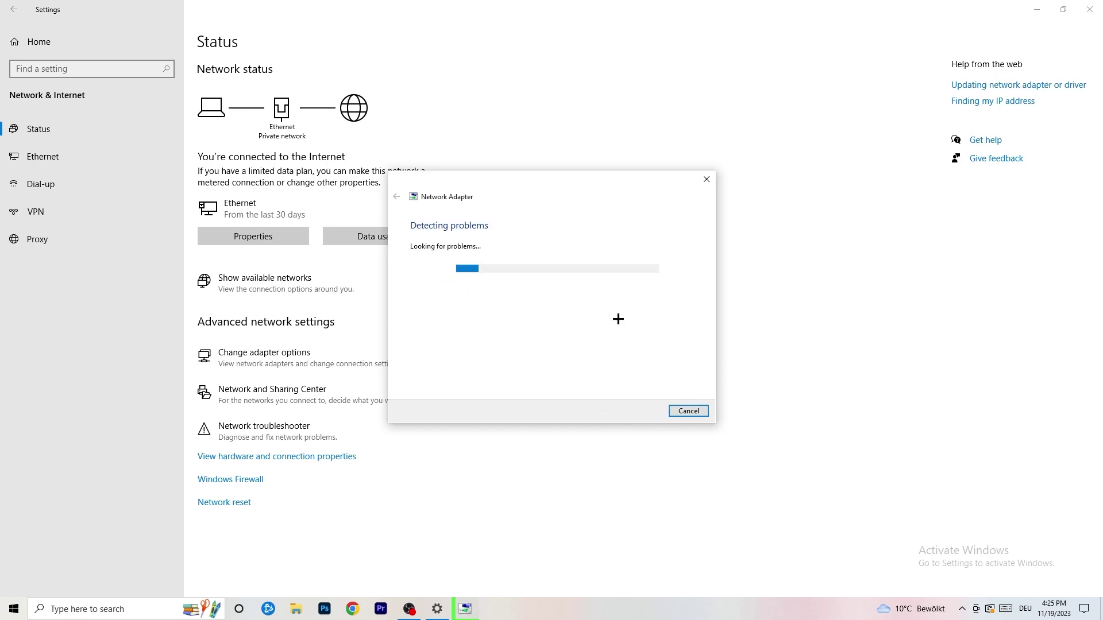
{"action": "left_click", "coordinate": [707, 180]}
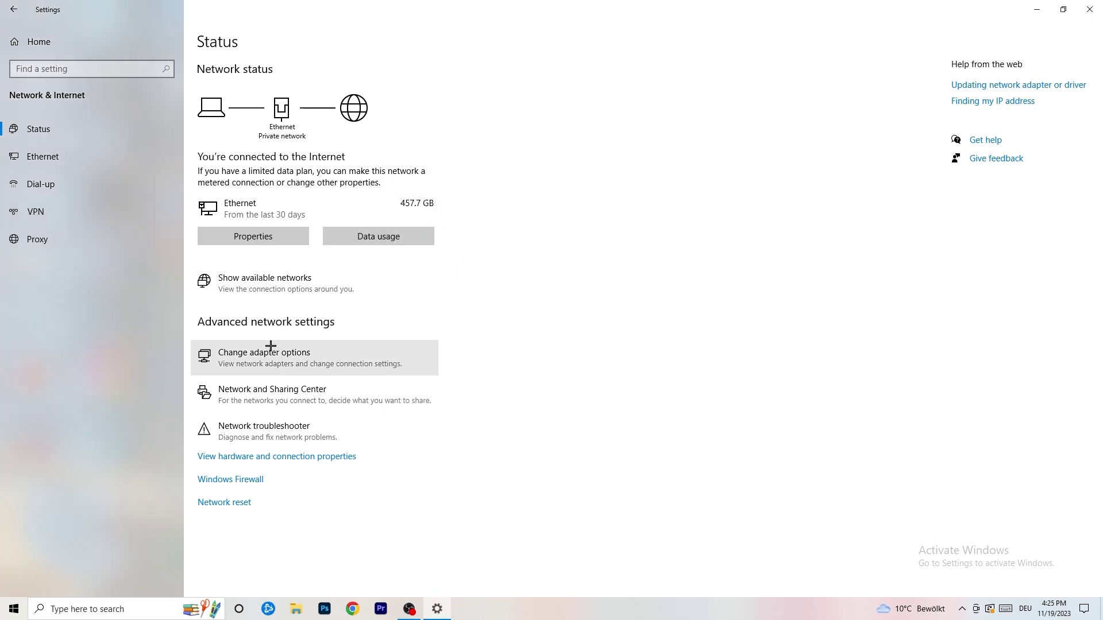
In a maximized Network Connections window, disable the Ethernet adapter and then enable it again.
{"action": "left_click", "coordinate": [294, 364]}
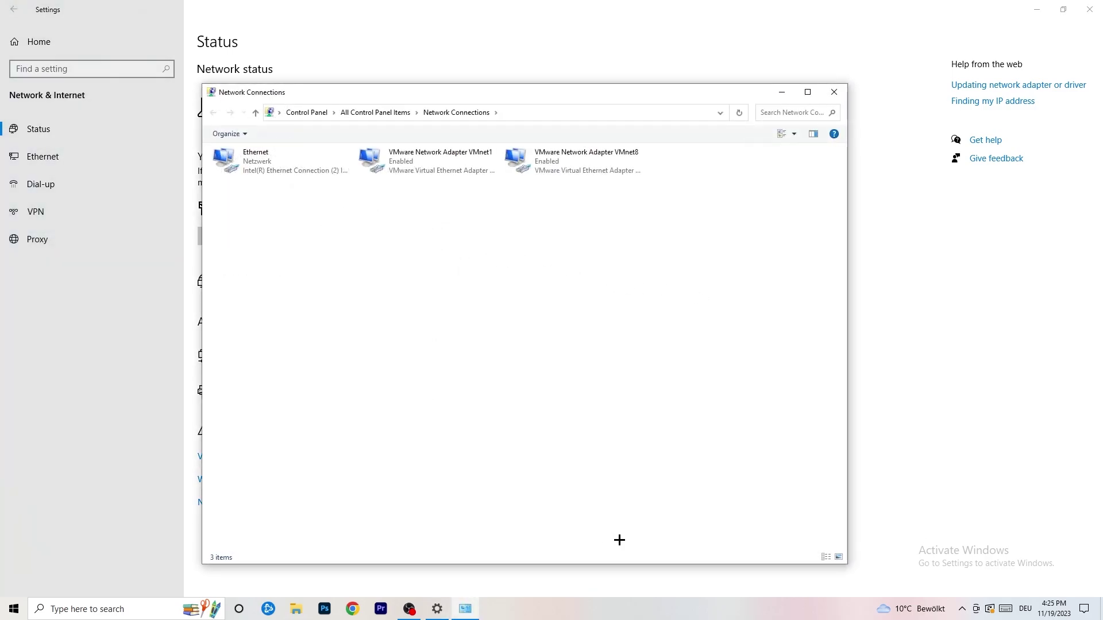
{"action": "left_click", "coordinate": [807, 92]}
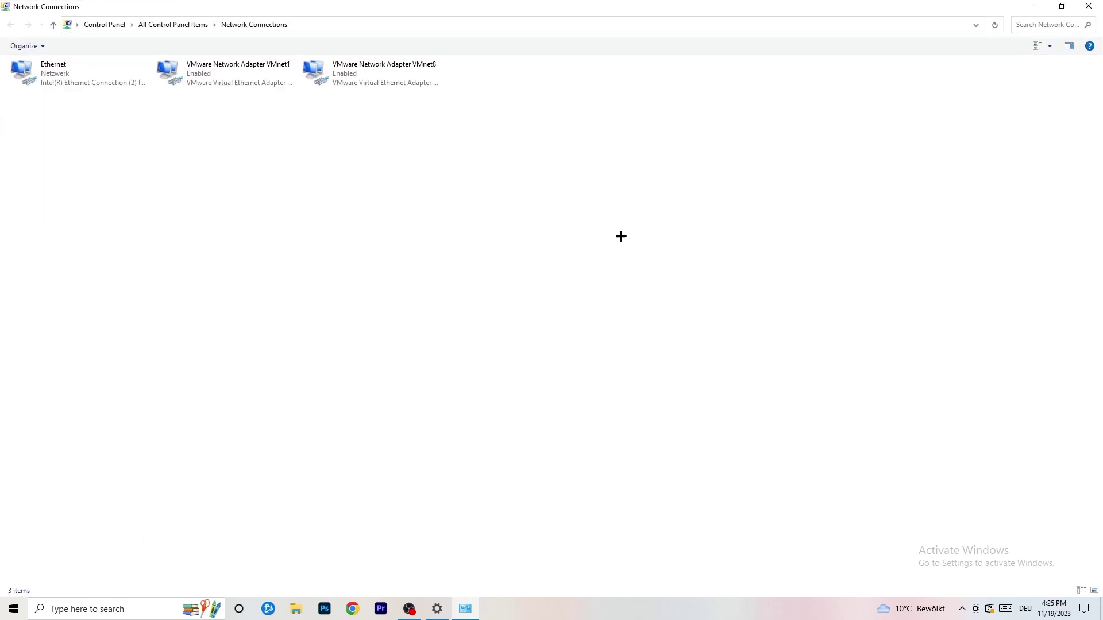
{"action": "left_click", "coordinate": [76, 71]}
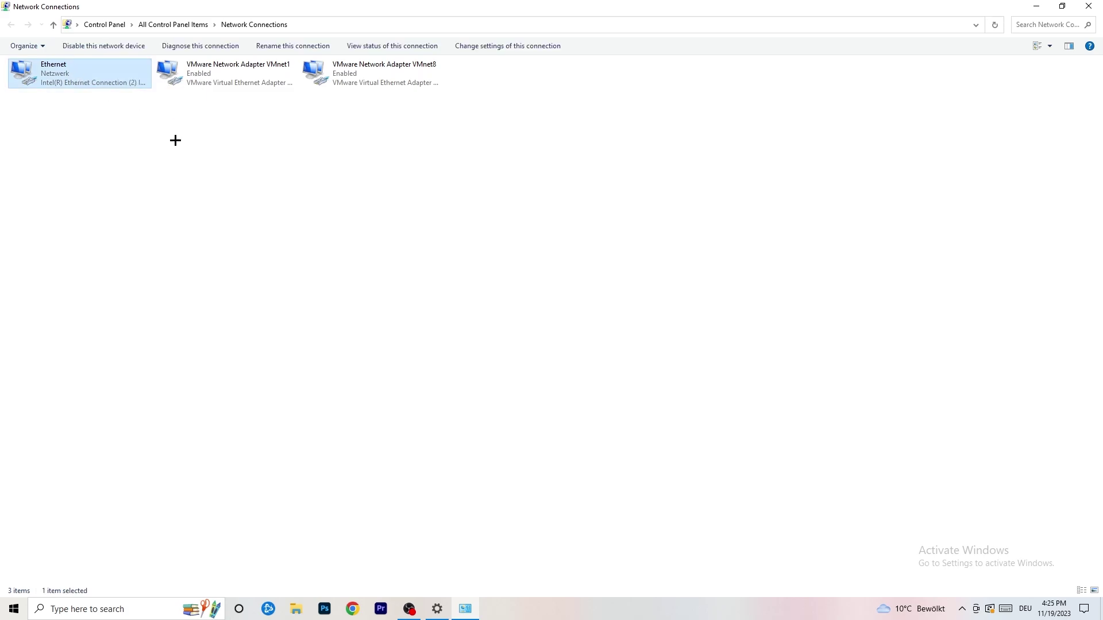
{"action": "right_click", "coordinate": [93, 69]}
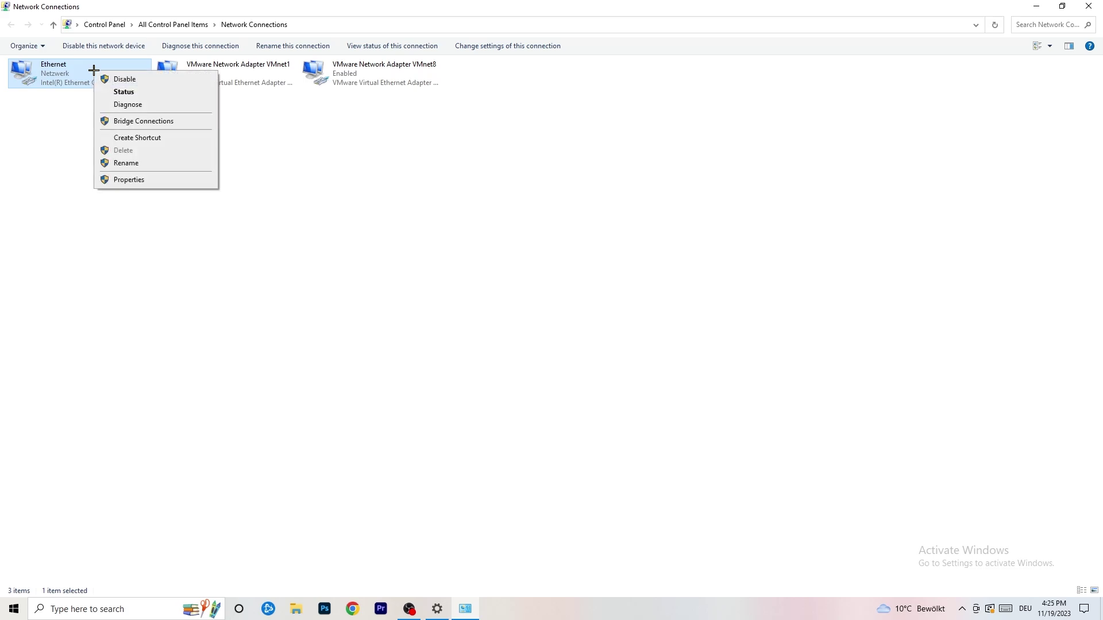
{"action": "left_click", "coordinate": [132, 79]}
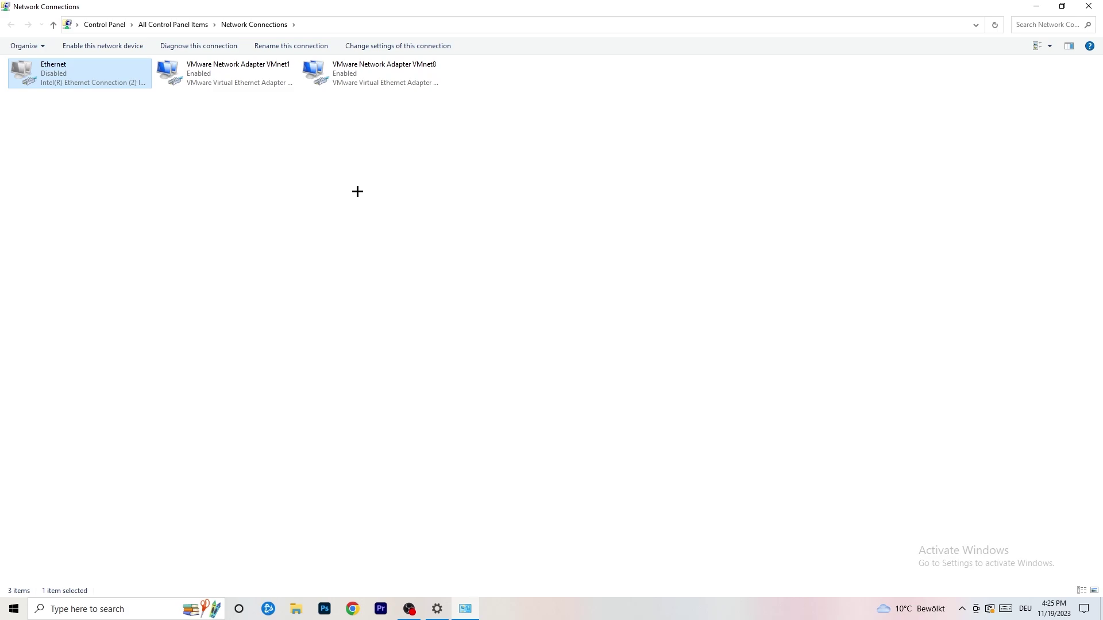
{"action": "right_click", "coordinate": [57, 81]}
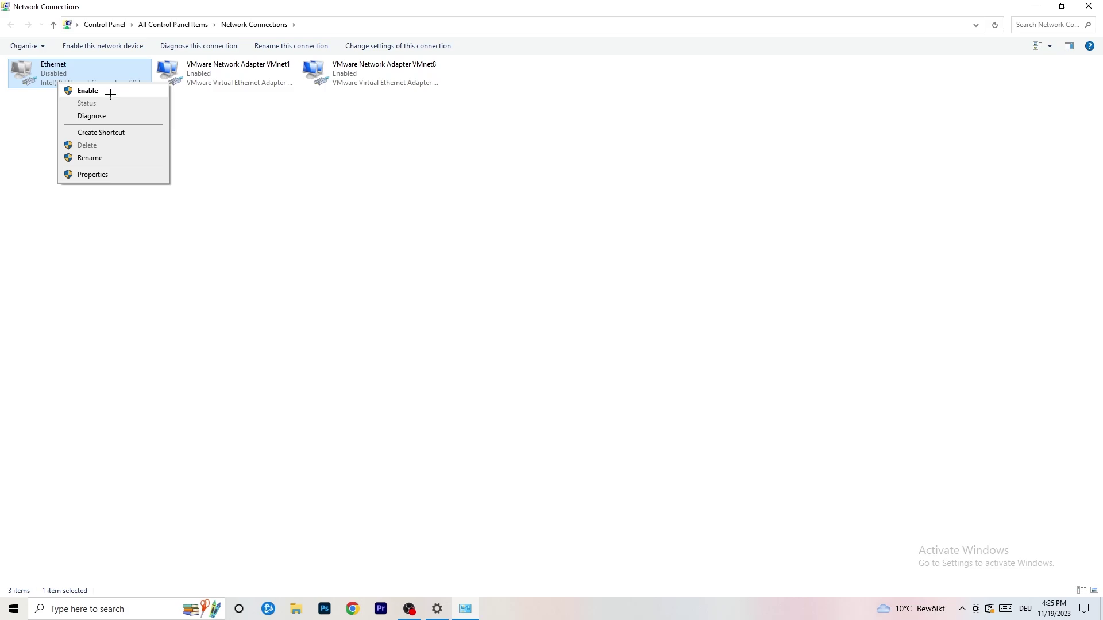
{"action": "left_click", "coordinate": [111, 94]}
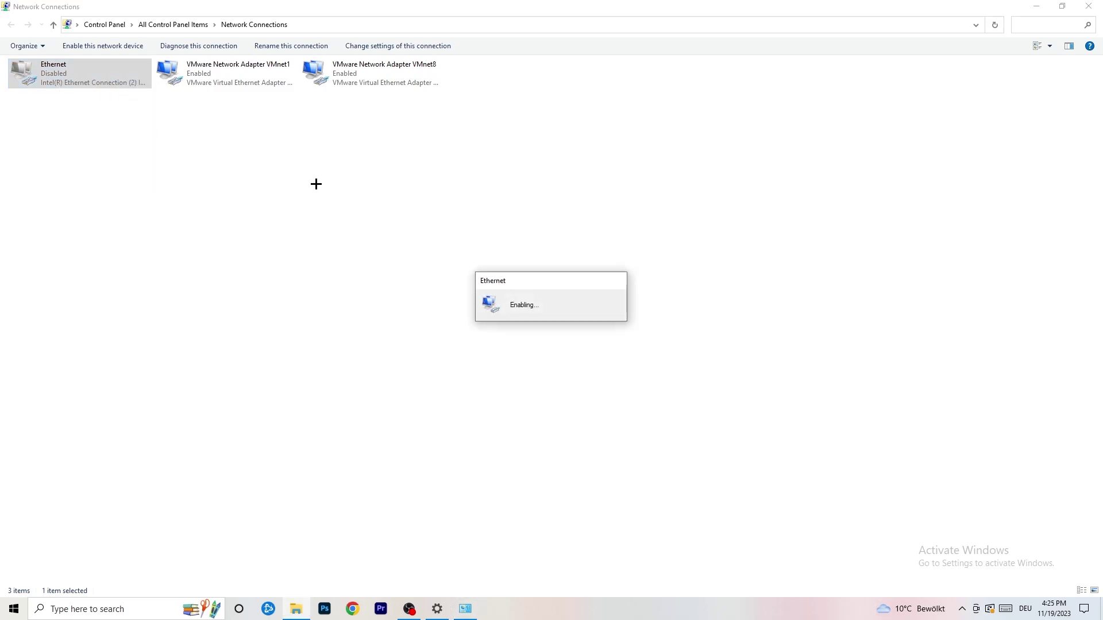